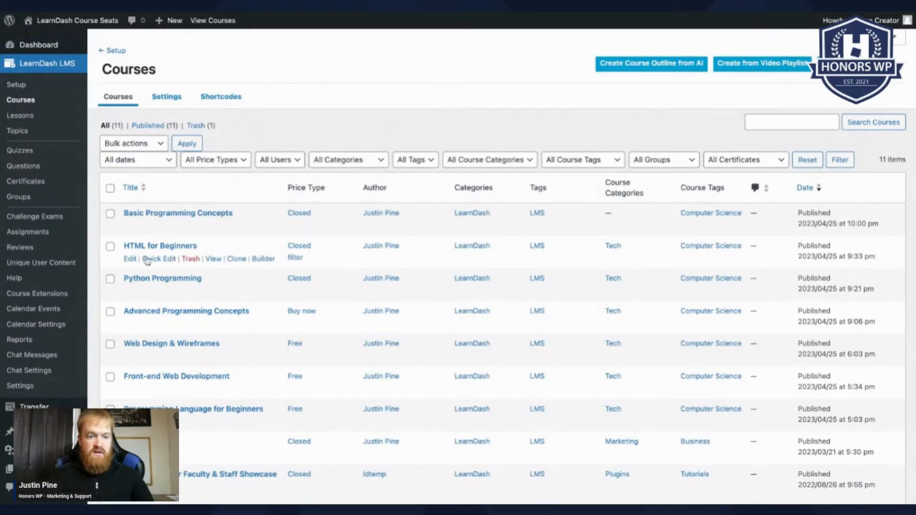
- Bring up HTML for Beginners' Settings tab at Available course seats, currently 10
click(130, 260)
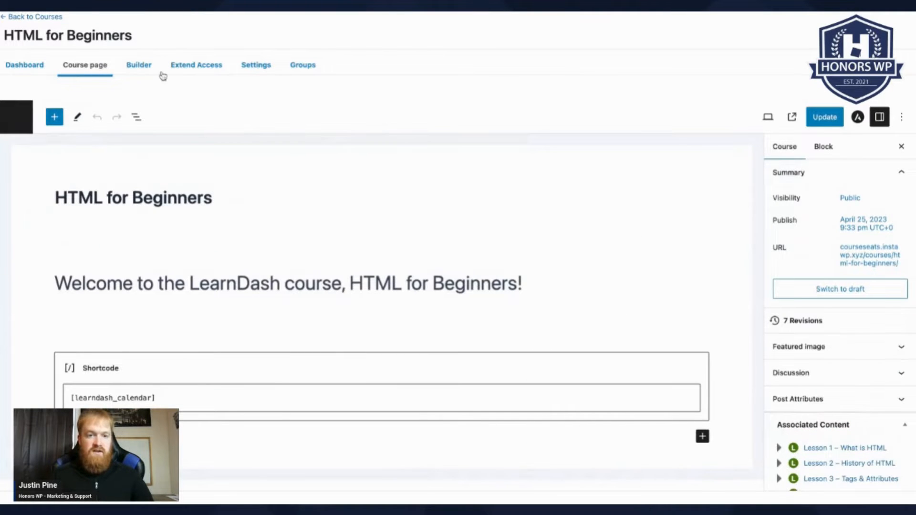
click(257, 67)
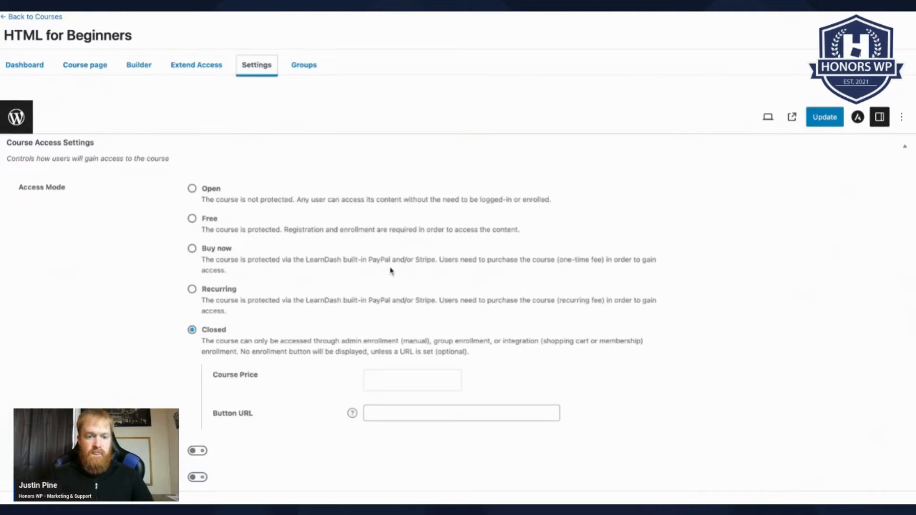
scroll(390, 269, down, 10)
scroll(391, 270, down, 4)
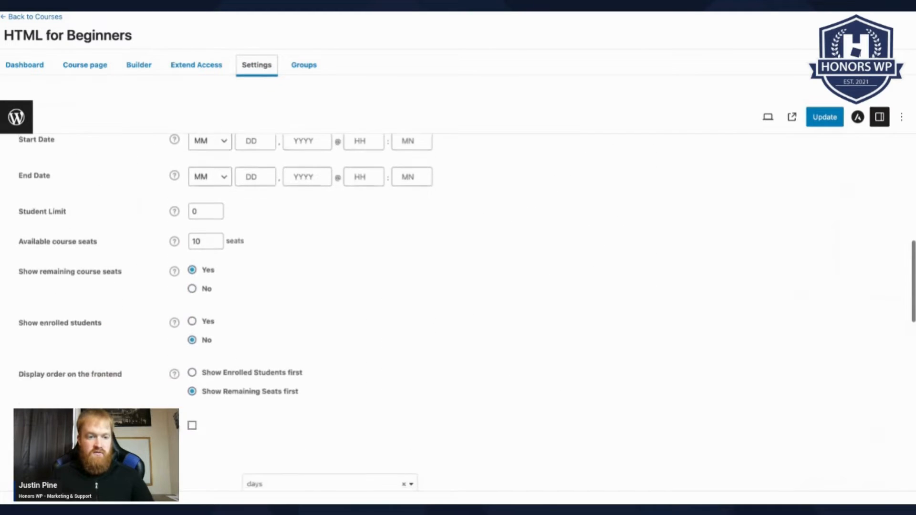
scroll(220, 309, up, 1)
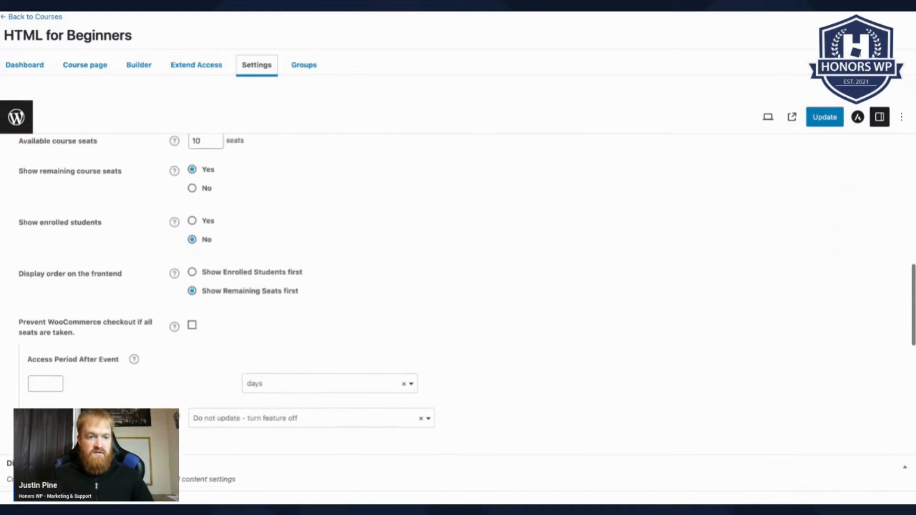
scroll(221, 309, down, 1)
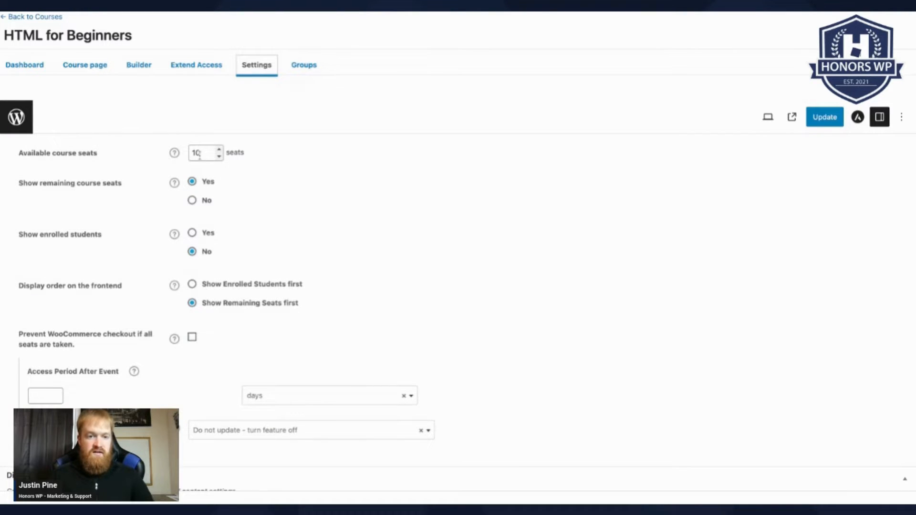
- Raise Available course seats for HTML for Beginners to 15
click(219, 150)
click(219, 150)
click(219, 150)
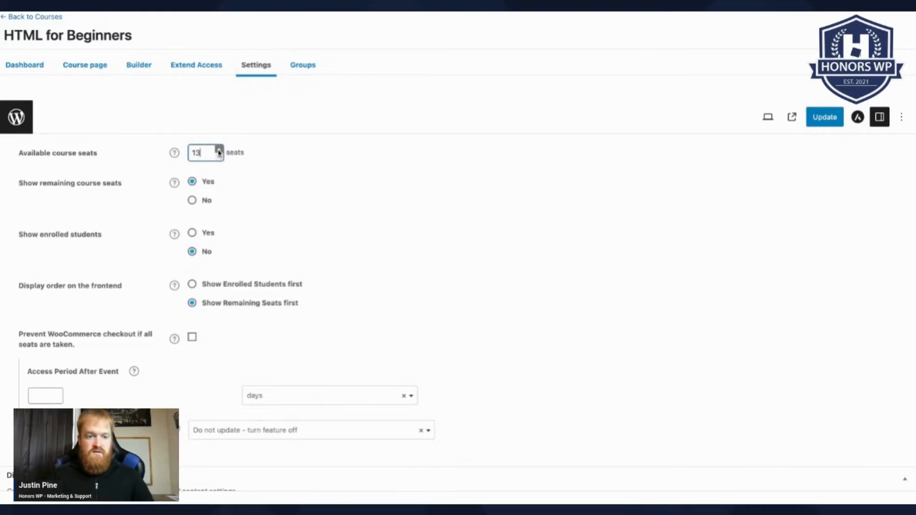
click(219, 150)
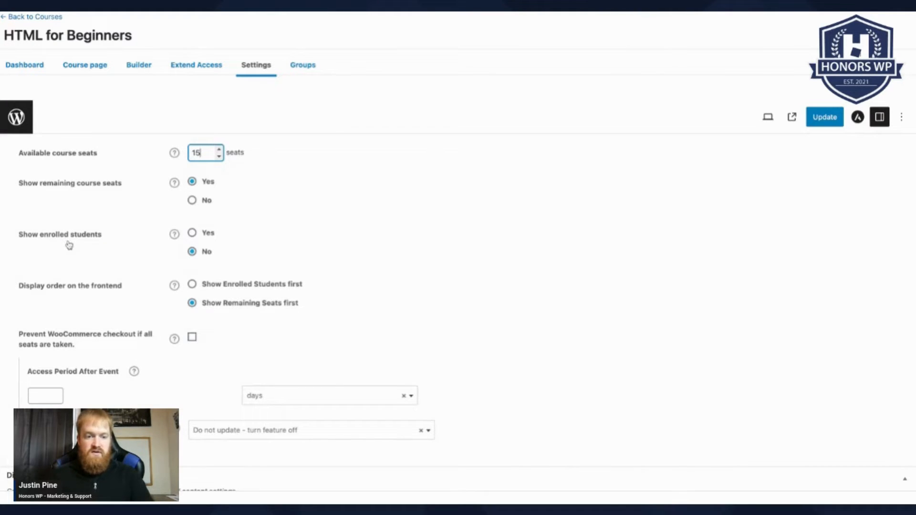
- Turn on Show enrolled students and update the course
click(193, 234)
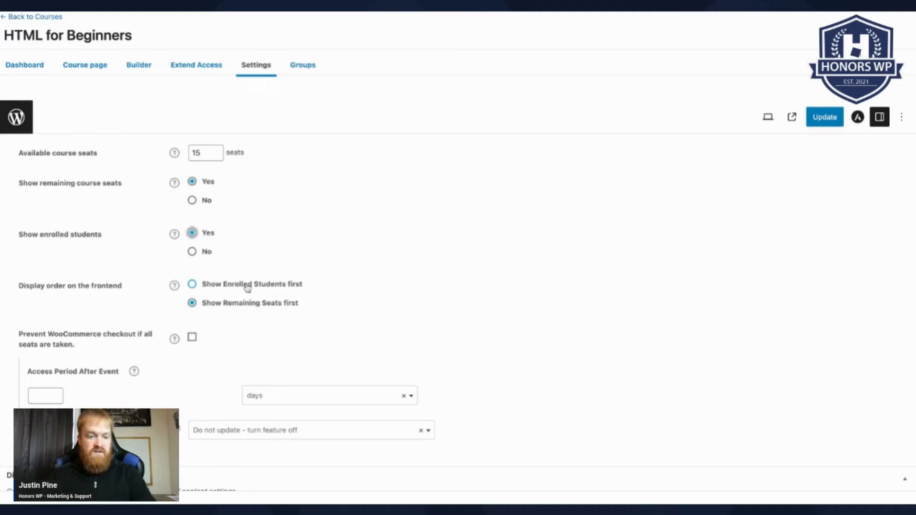
scroll(311, 314, down, 1)
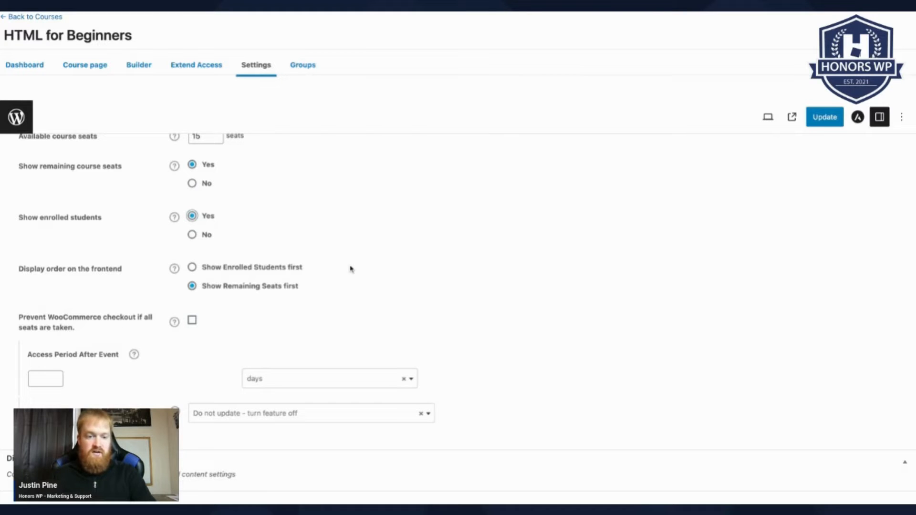
scroll(353, 266, up, 1)
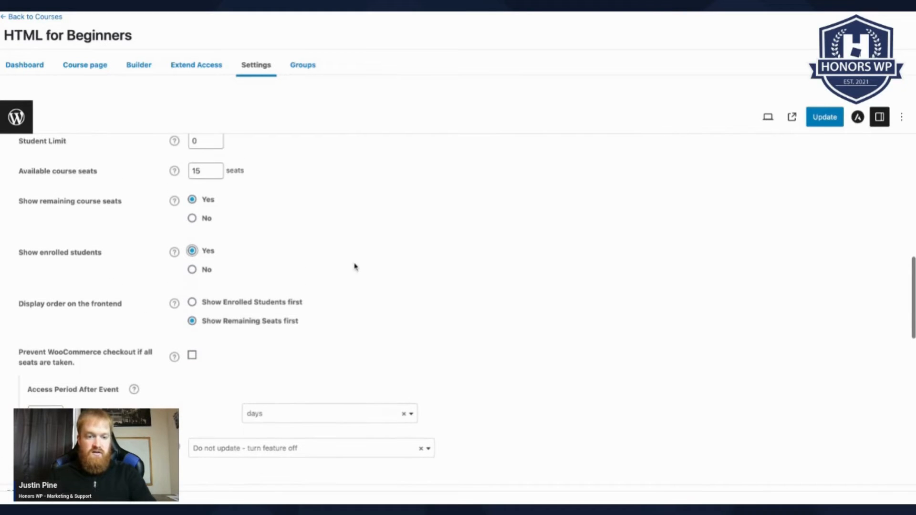
click(826, 123)
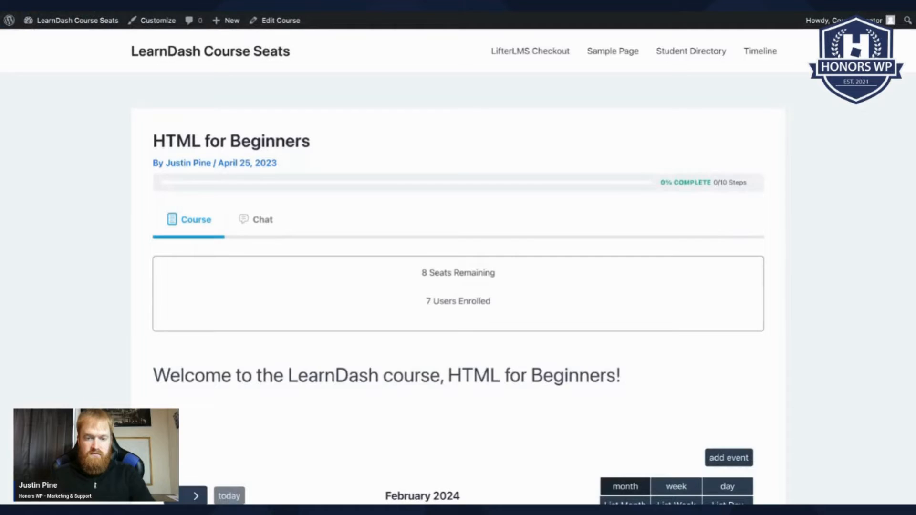
- Scroll the live course page to check 8 Seats Remaining and 7 Users Enrolled
scroll(286, 394, down, 3)
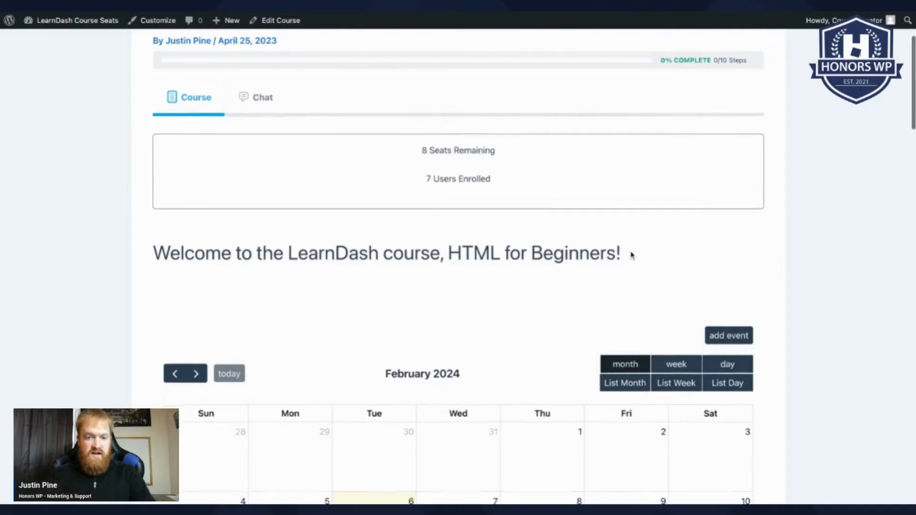
scroll(633, 255, down, 1)
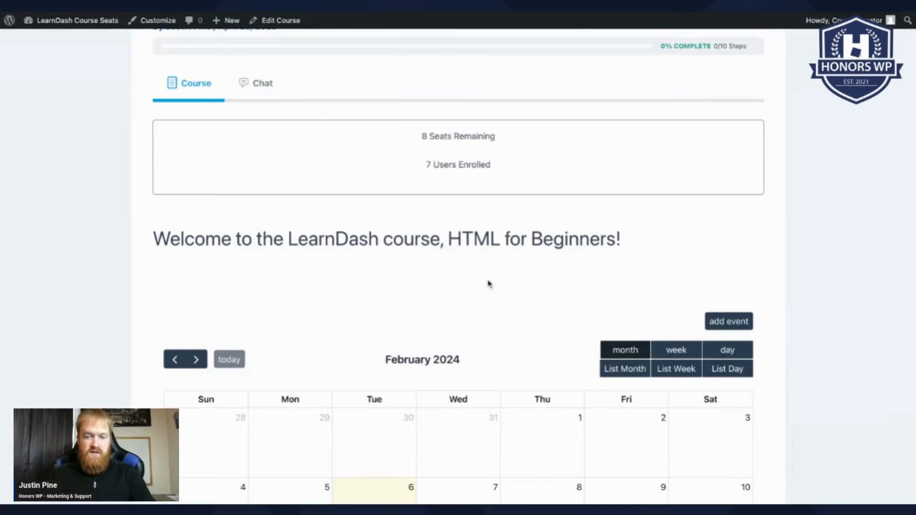
scroll(510, 244, up, 3)
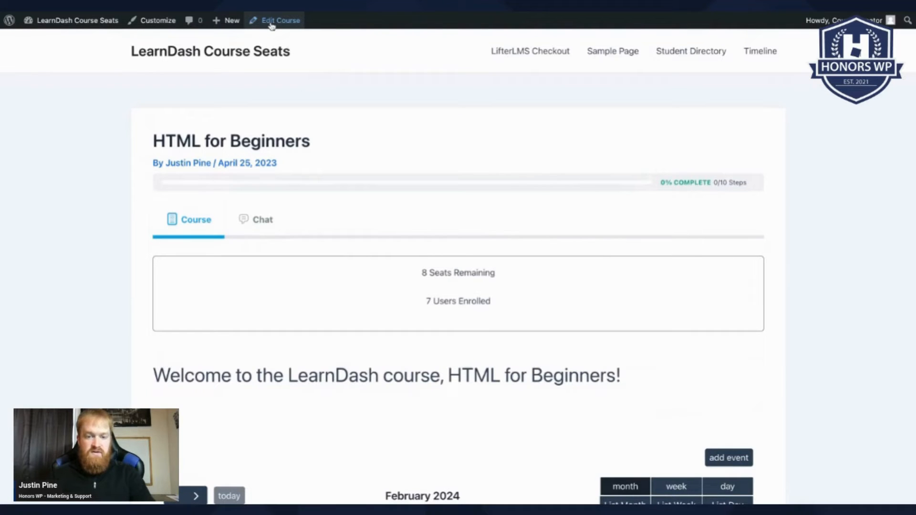
- Return to the course editor and add an empty block below the welcome line
click(271, 21)
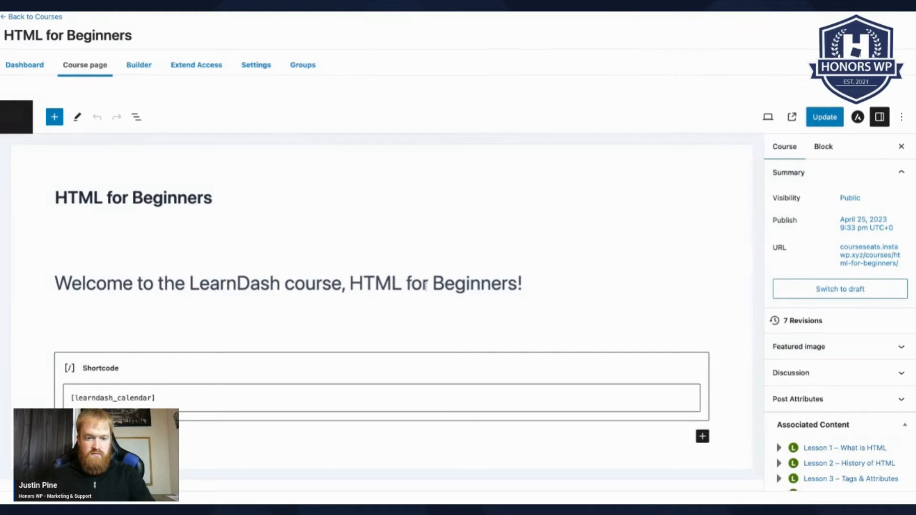
click(465, 288)
click(533, 288)
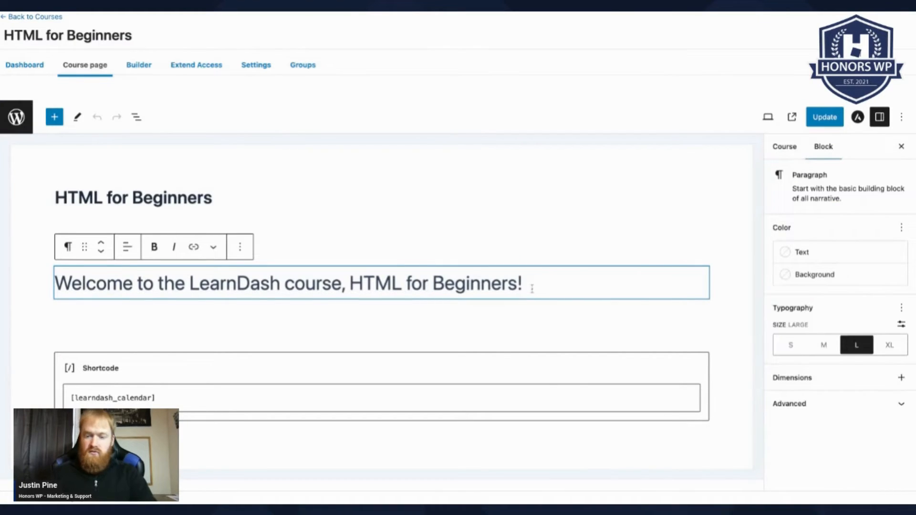
key(Return)
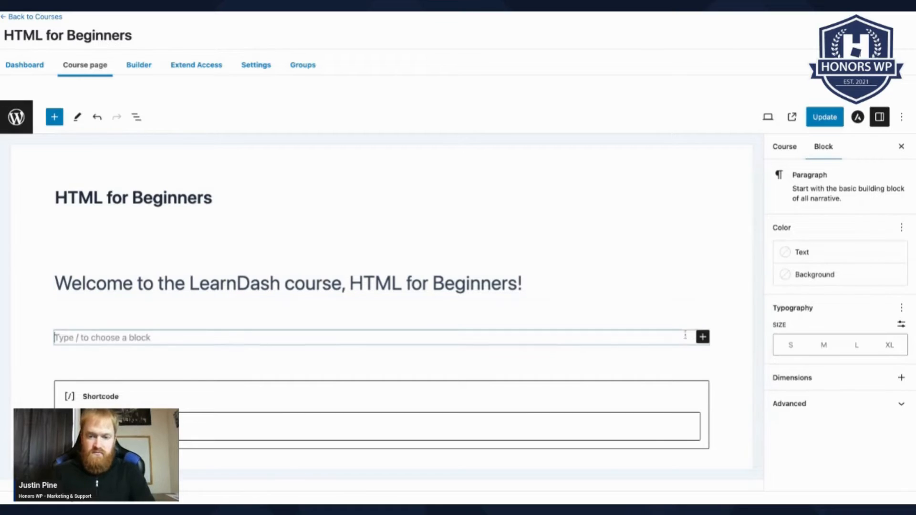
- Insert a Shortcode block containing [ldcs_student_list] and update the page
click(703, 337)
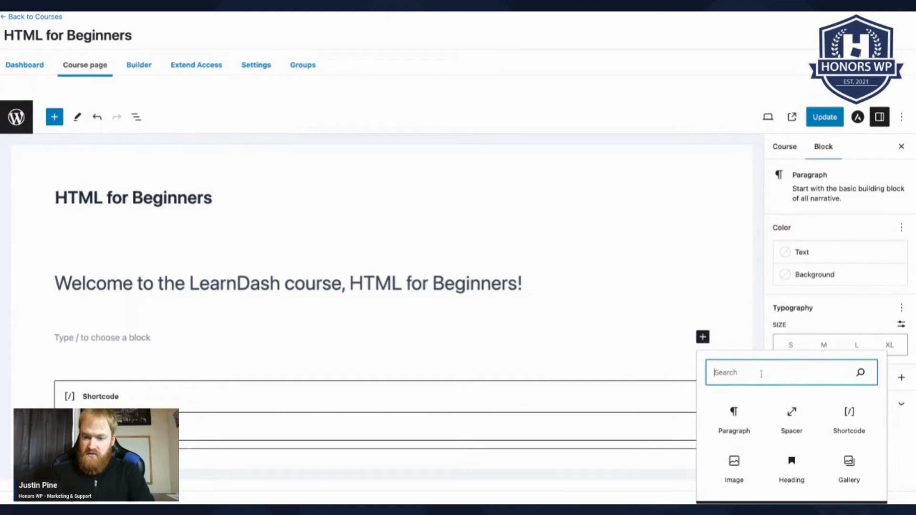
click(850, 418)
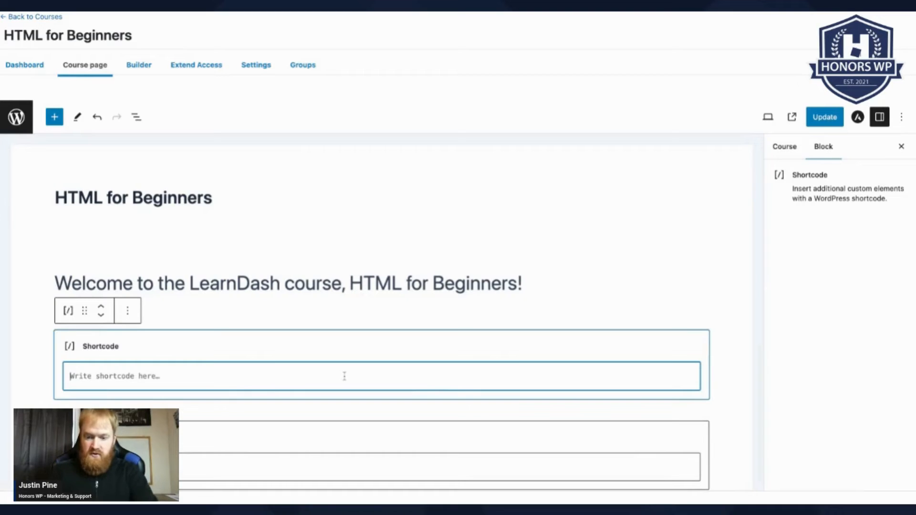
text([ldcs)
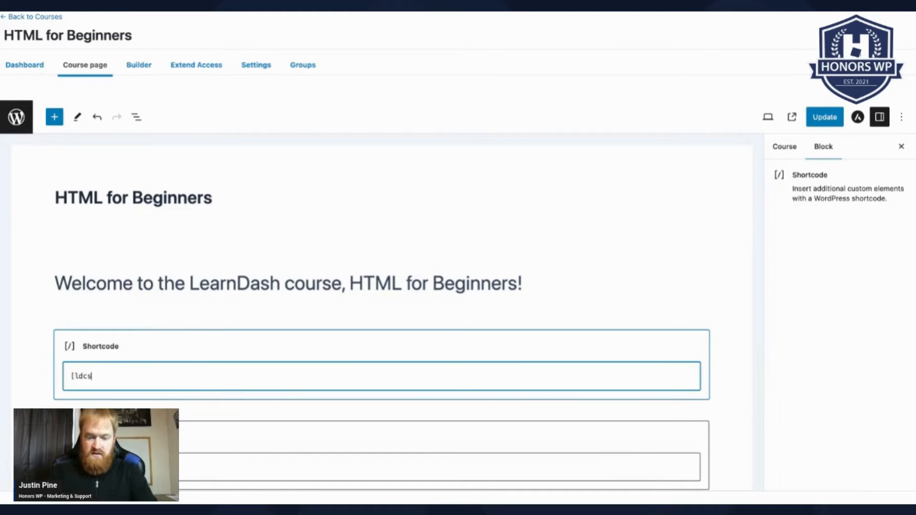
text(_)
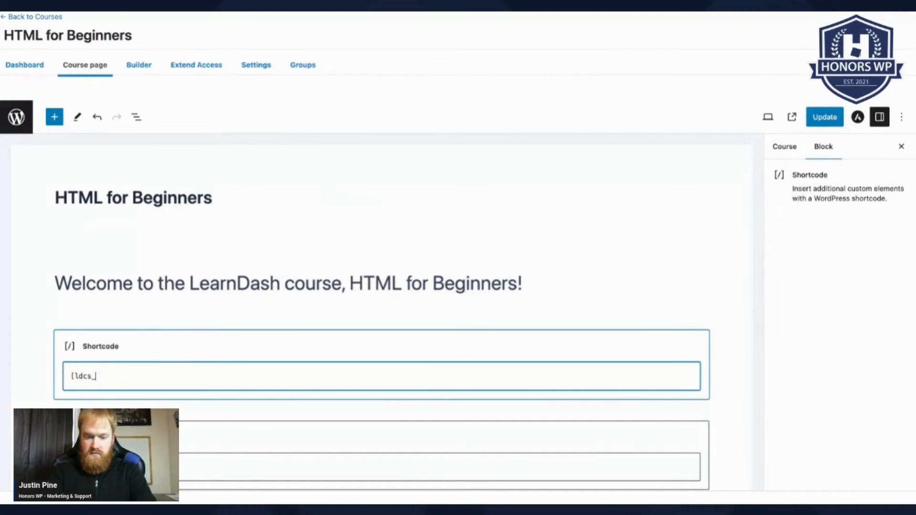
text(student)
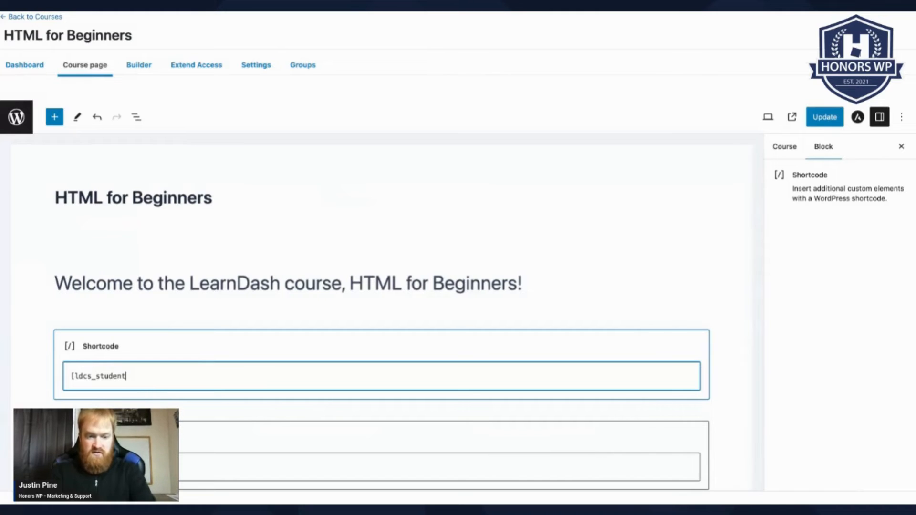
text(_list)
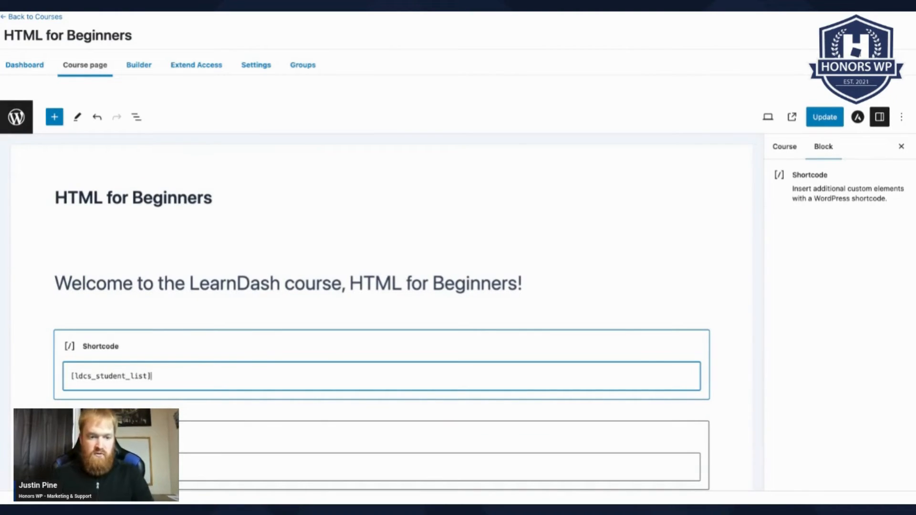
click(831, 119)
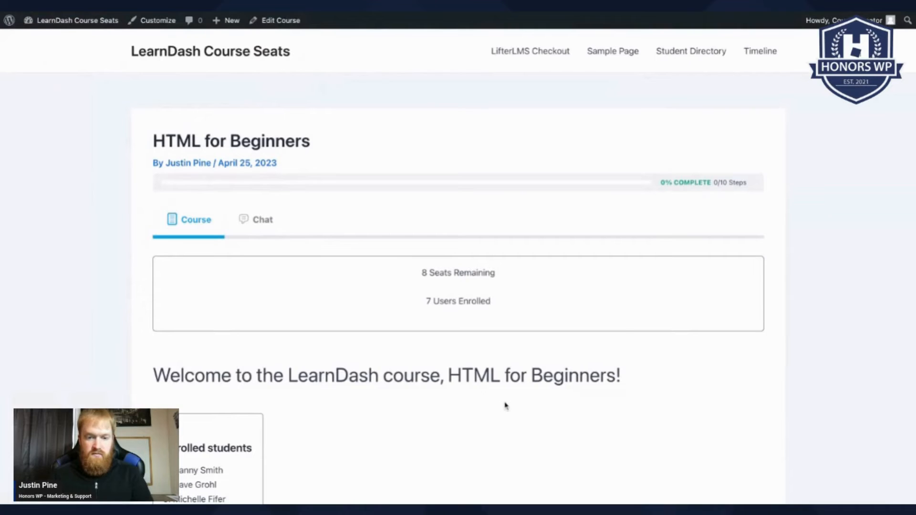
scroll(506, 406, down, 3)
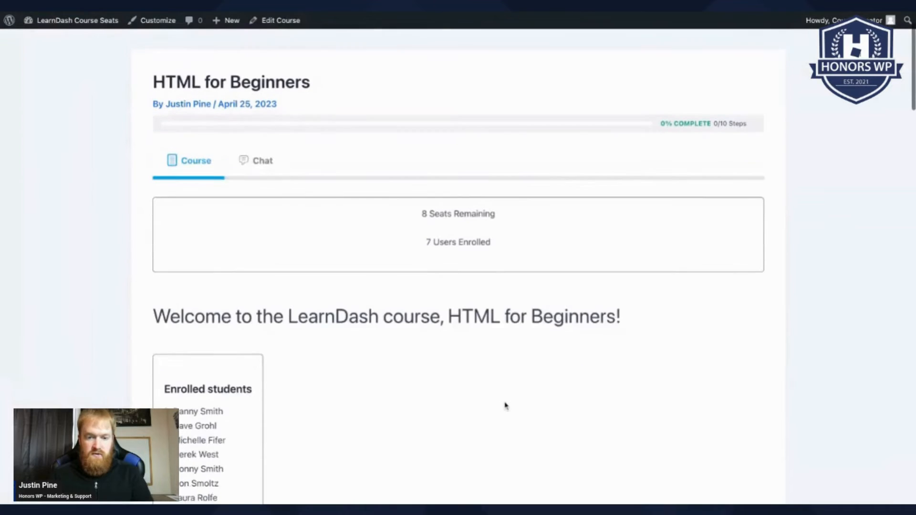
scroll(481, 379, up, 1)
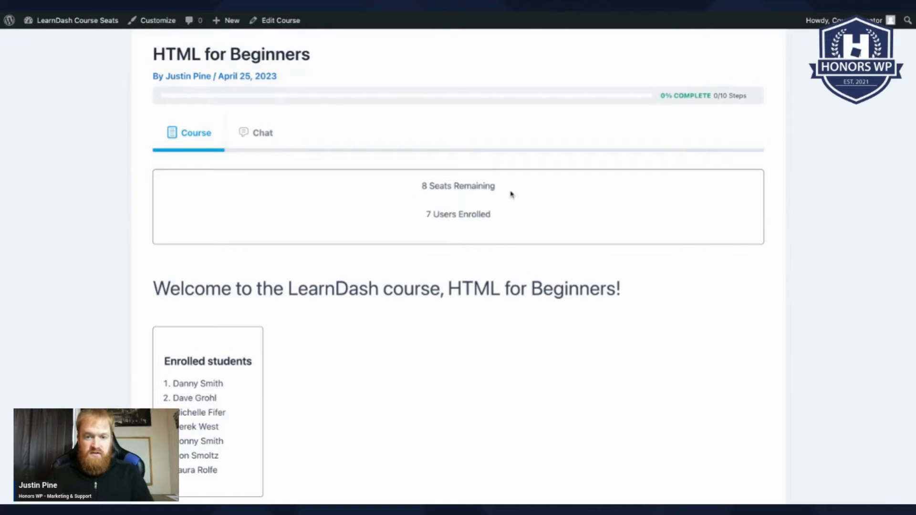
scroll(511, 194, down, 1)
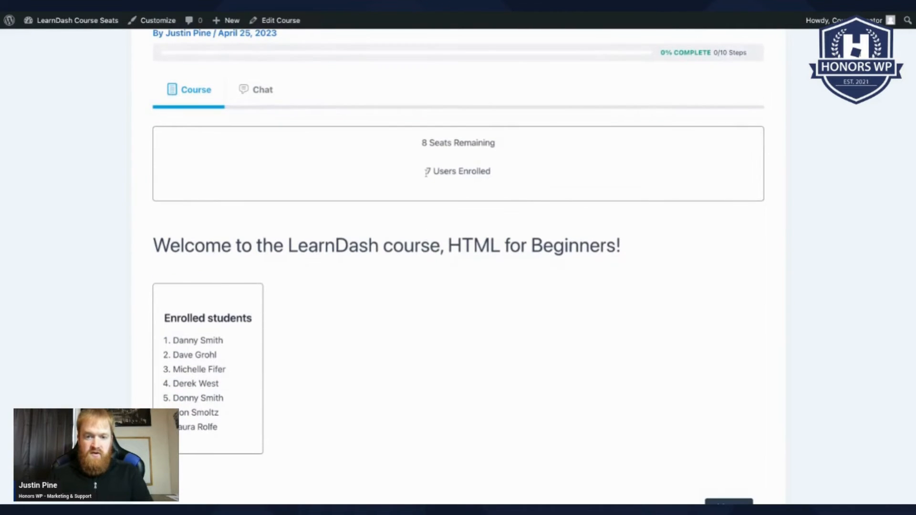
scroll(515, 180, down, 1)
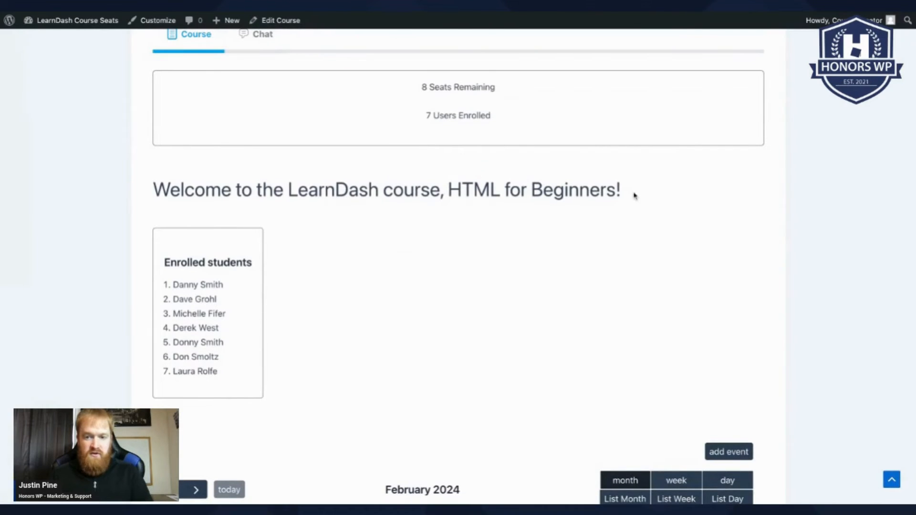
scroll(331, 310, down, 1)
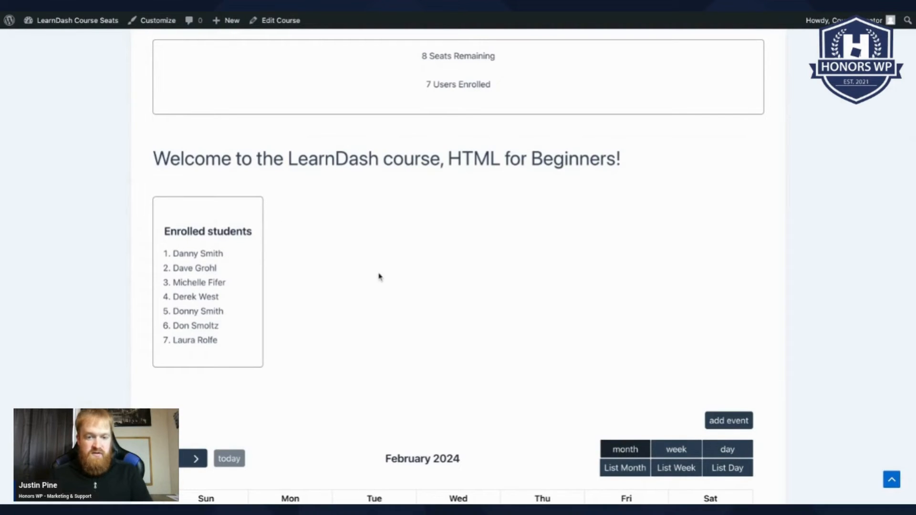
scroll(378, 275, up, 3)
scroll(379, 275, up, 3)
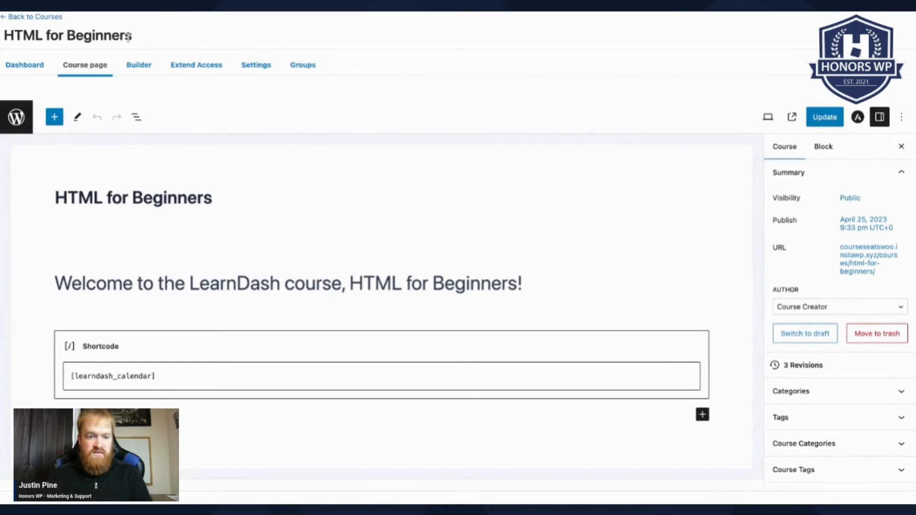
- Confirm 'Prevent WooCommerce checkout if all seats are taken' is checked and update the course
click(257, 67)
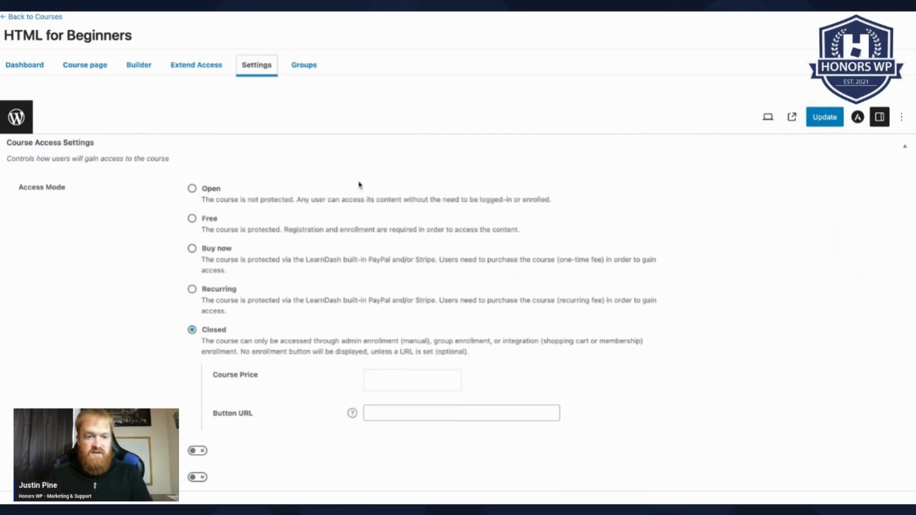
scroll(359, 186, down, 10)
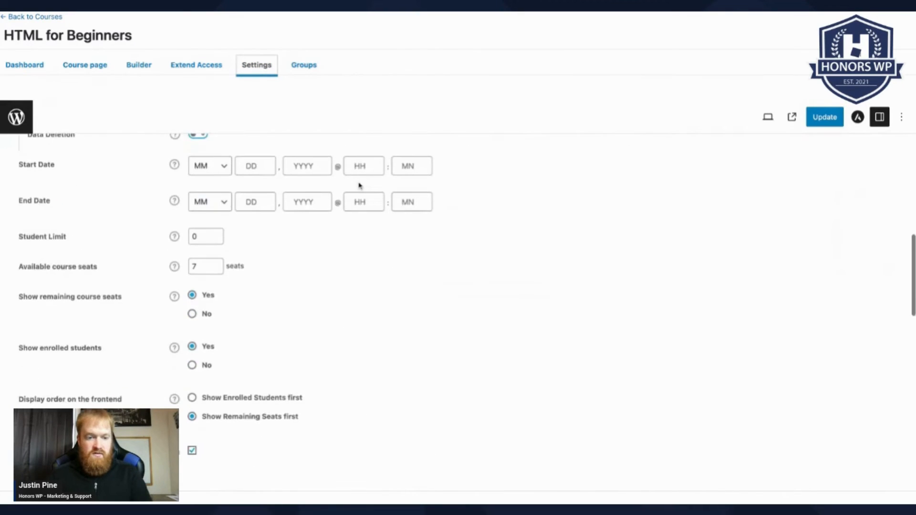
scroll(359, 186, down, 2)
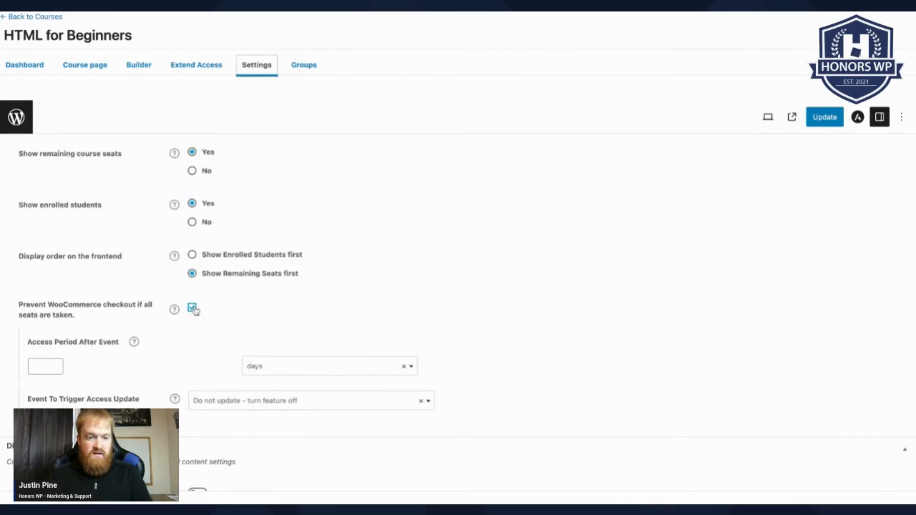
click(830, 121)
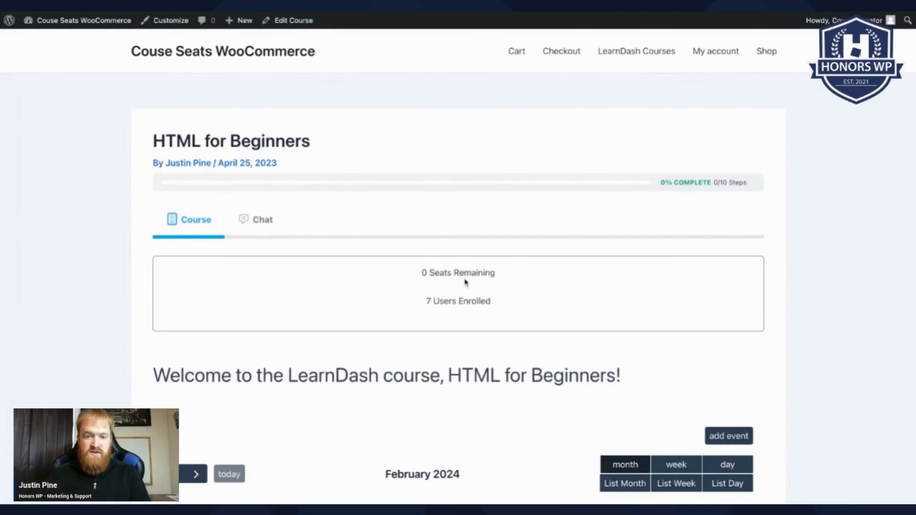
- Go to the Shop and open the $19.99 HTML for Beginners product page
scroll(467, 283, down, 1)
scroll(467, 283, up, 1)
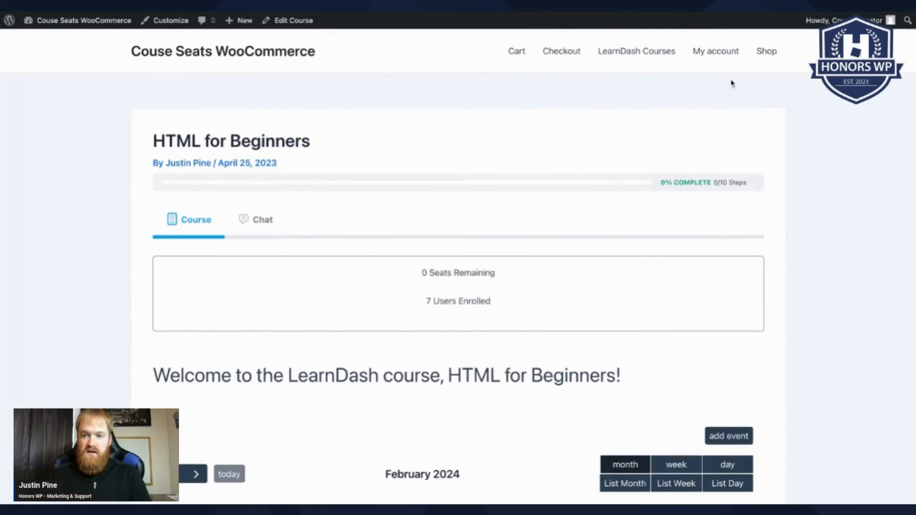
click(767, 52)
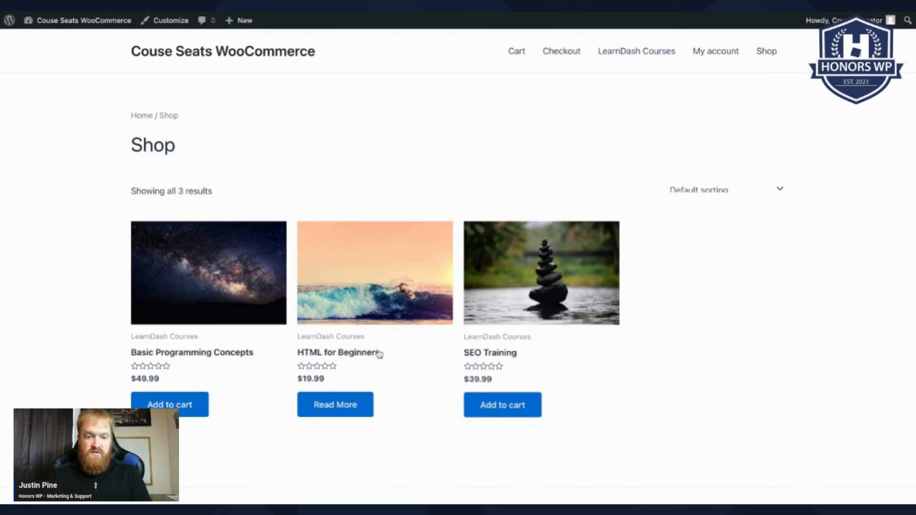
click(333, 411)
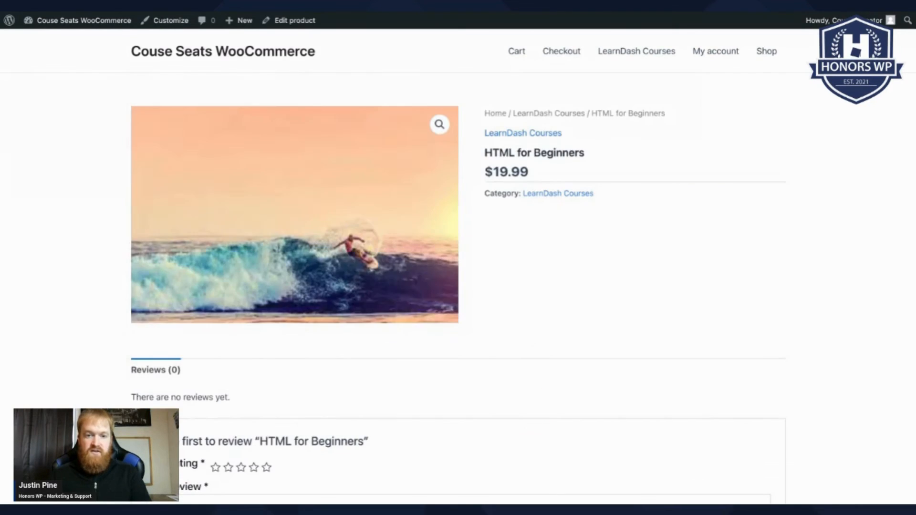